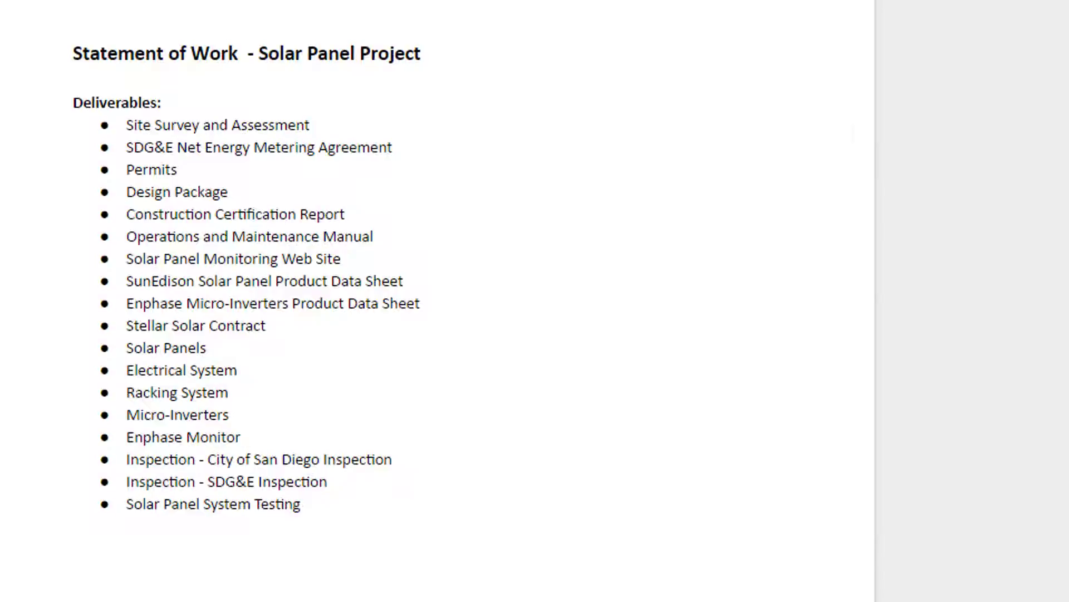
- Select all listed deliverables in the Statement of Work, from Site Survey and Assessment through Solar Panel System Testing
{"action": "left_click_drag", "start_coordinate": [126, 125], "coordinate": [301, 504]}
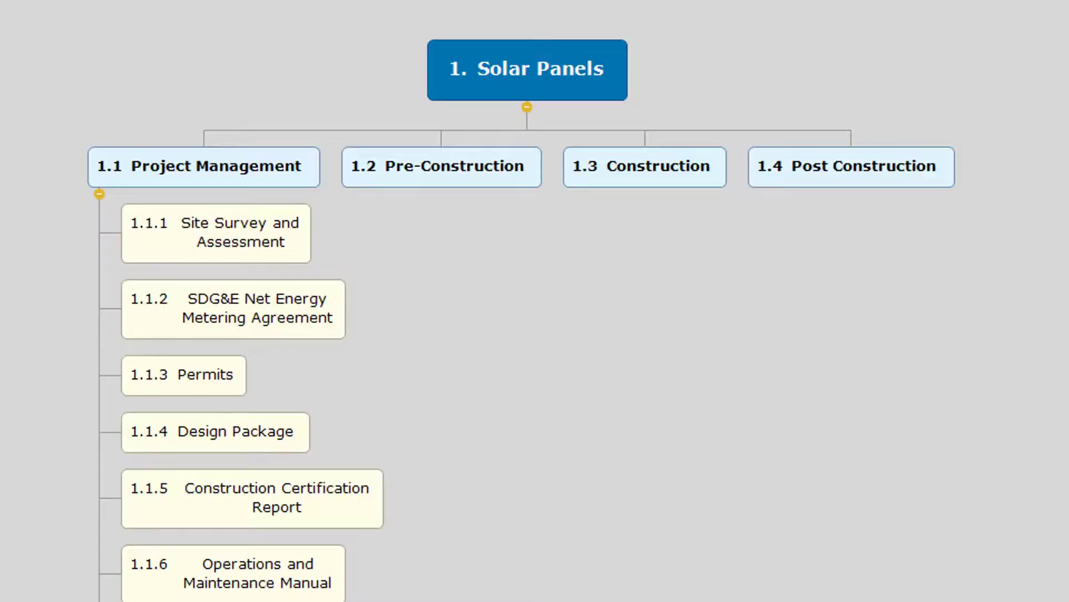
- Move Site Survey and Assessment, Permits, Design Package and SDG&E Net Energy Metering Agreement from Project Management to Pre-Construction
{"action": "left_click", "coordinate": [268, 243]}
{"action": "left_click_drag", "start_coordinate": [267, 243], "coordinate": [437, 176]}
{"action": "left_click", "coordinate": [223, 312]}
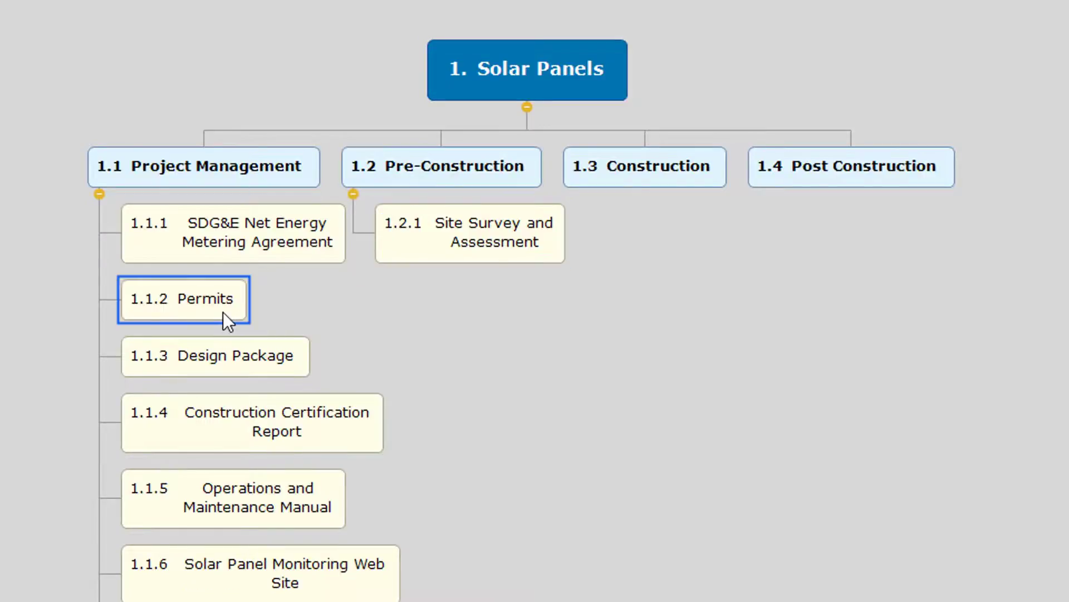
{"action": "left_click_drag", "start_coordinate": [222, 312], "coordinate": [447, 187]}
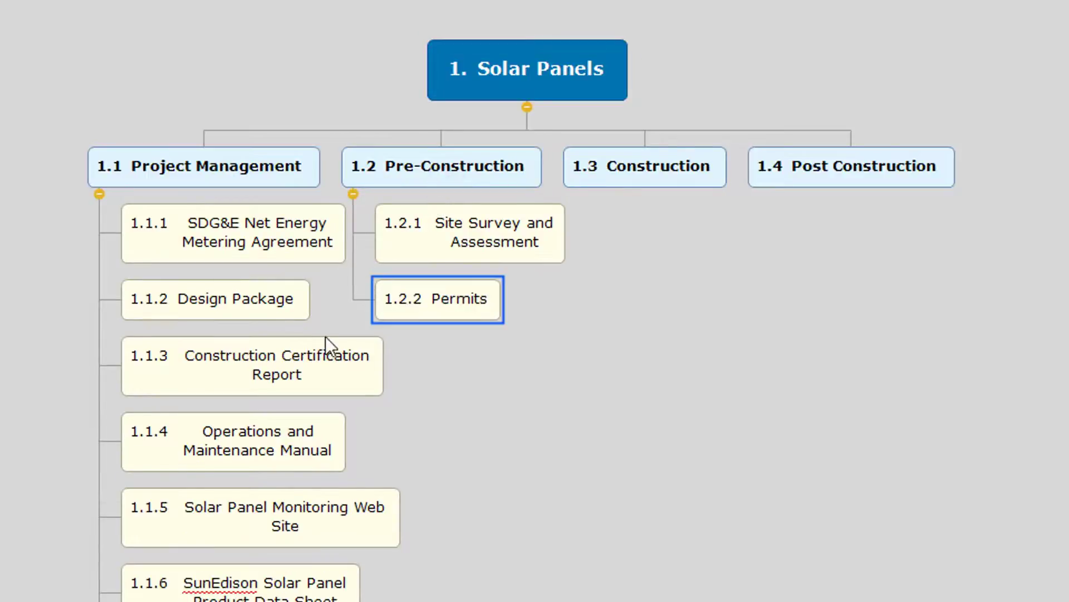
{"action": "left_click", "coordinate": [272, 312]}
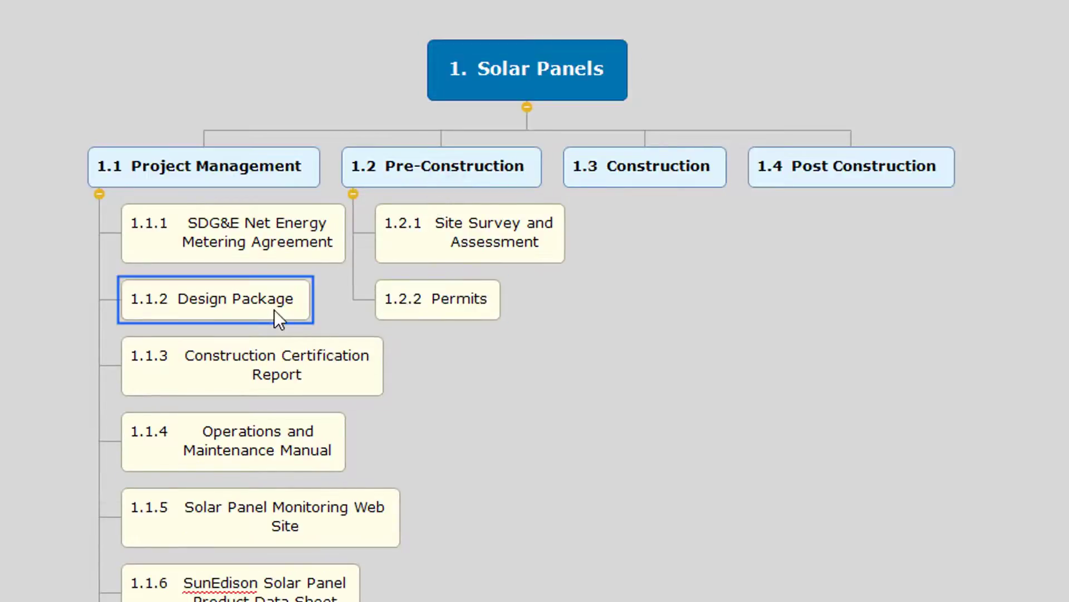
{"action": "left_click_drag", "start_coordinate": [274, 310], "coordinate": [407, 189]}
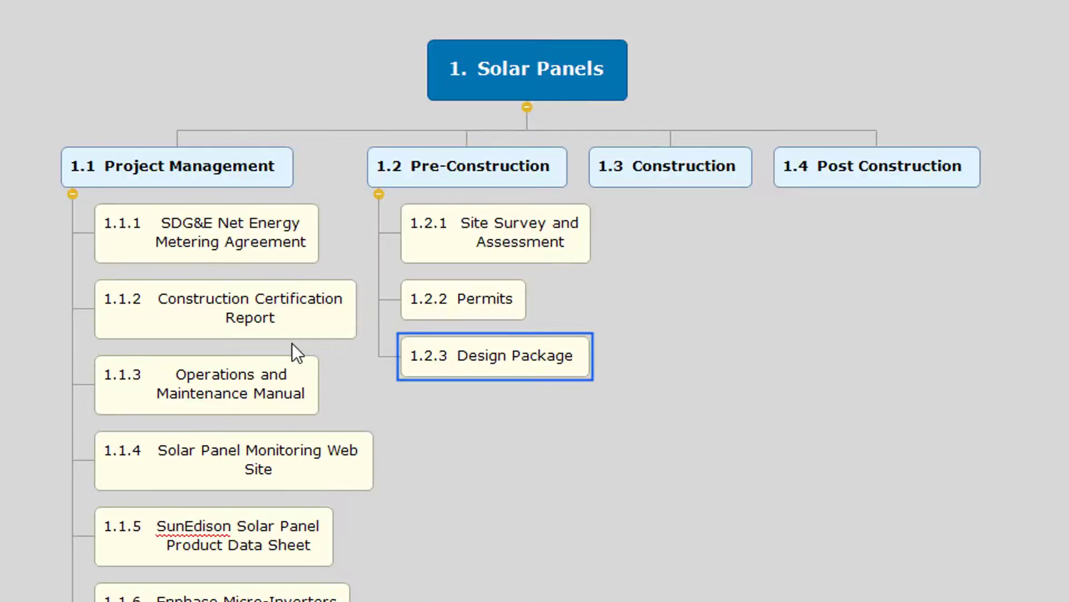
{"action": "key", "text": "Left"}
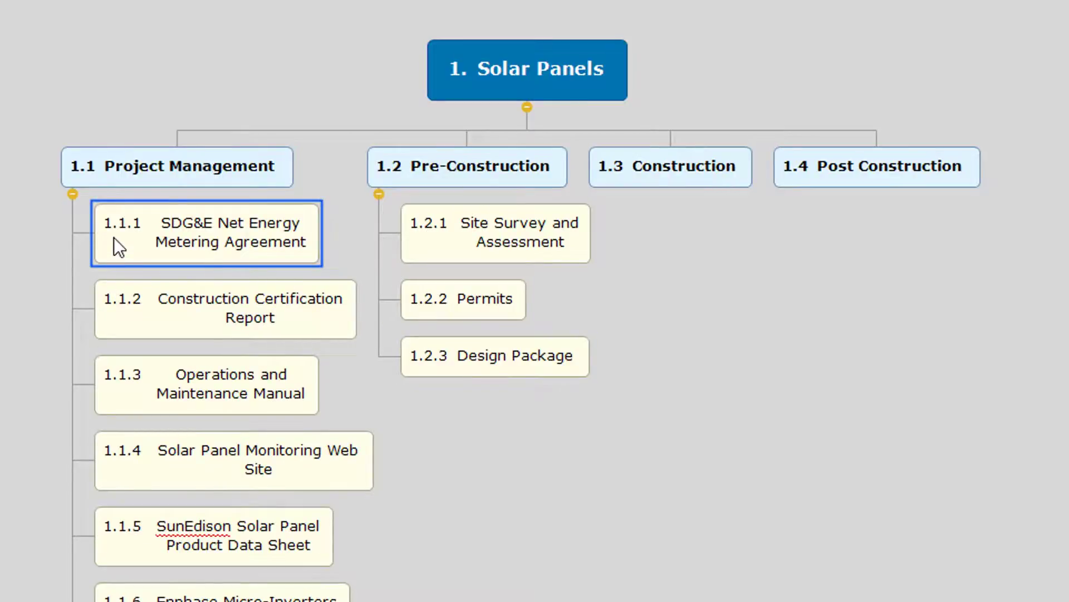
{"action": "left_click_drag", "start_coordinate": [114, 237], "coordinate": [390, 164]}
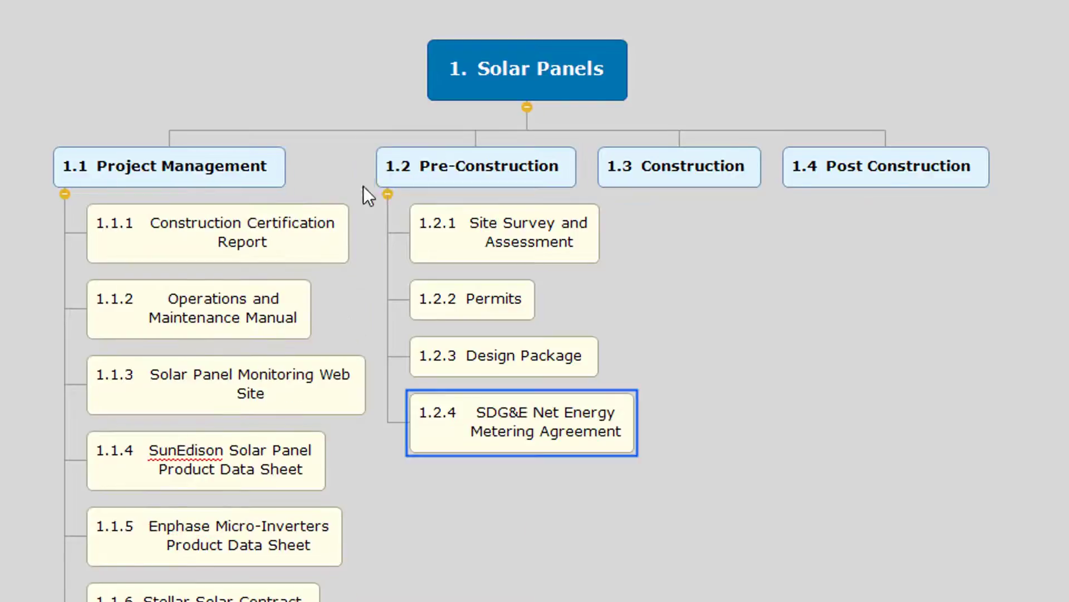
- Move Construction Certification Report, Operations and Maintenance Manual and Solar Panel Monitoring Web Site from Project Management to Post Construction
{"action": "left_click", "coordinate": [262, 234]}
{"action": "left_click_drag", "start_coordinate": [262, 234], "coordinate": [802, 183]}
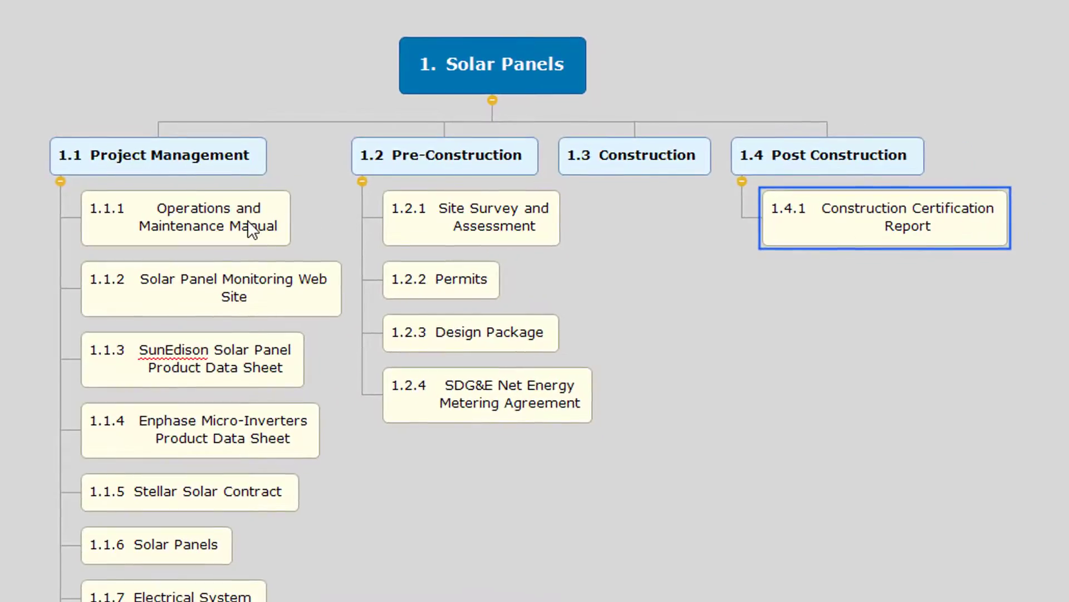
{"action": "left_click_drag", "start_coordinate": [252, 225], "coordinate": [808, 241]}
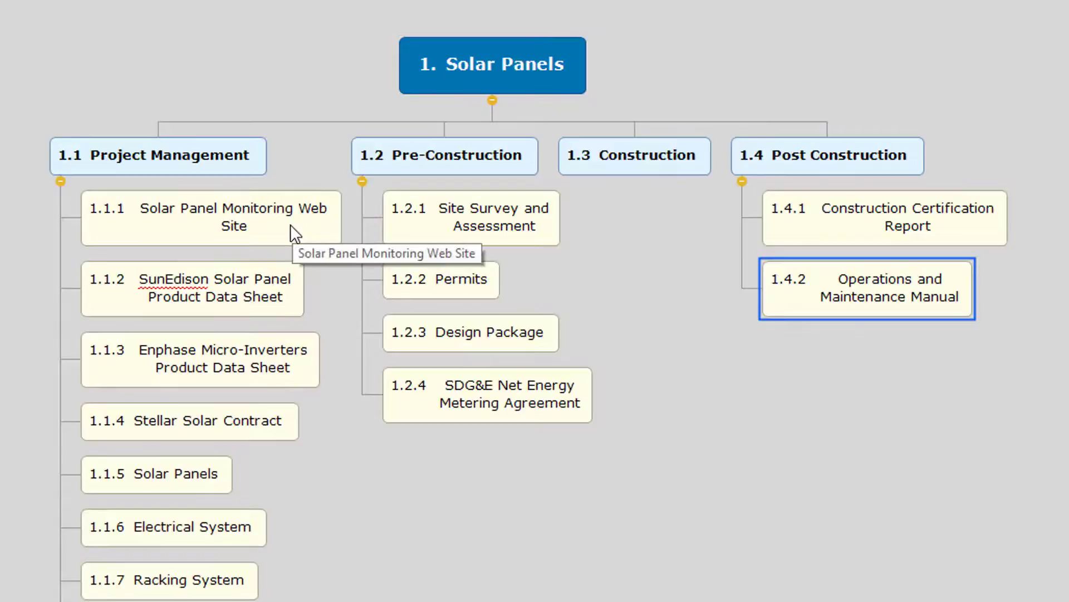
{"action": "left_click_drag", "start_coordinate": [293, 224], "coordinate": [770, 162]}
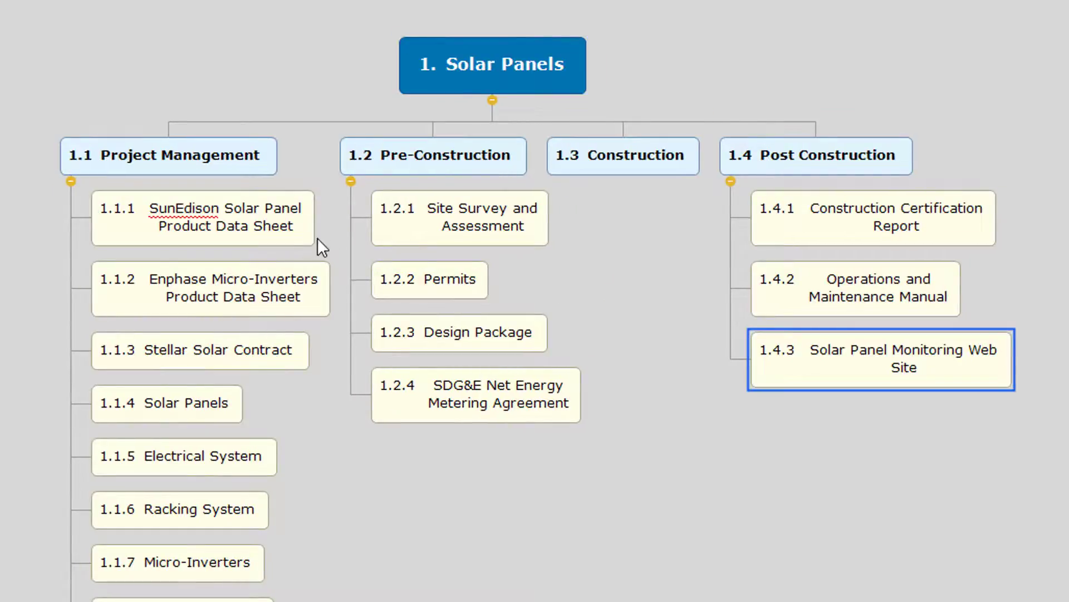
- Move the SunEdison Solar Panel and Enphase Micro-Inverters Product Data Sheets from Project Management to Pre-Construction
{"action": "left_click", "coordinate": [256, 228]}
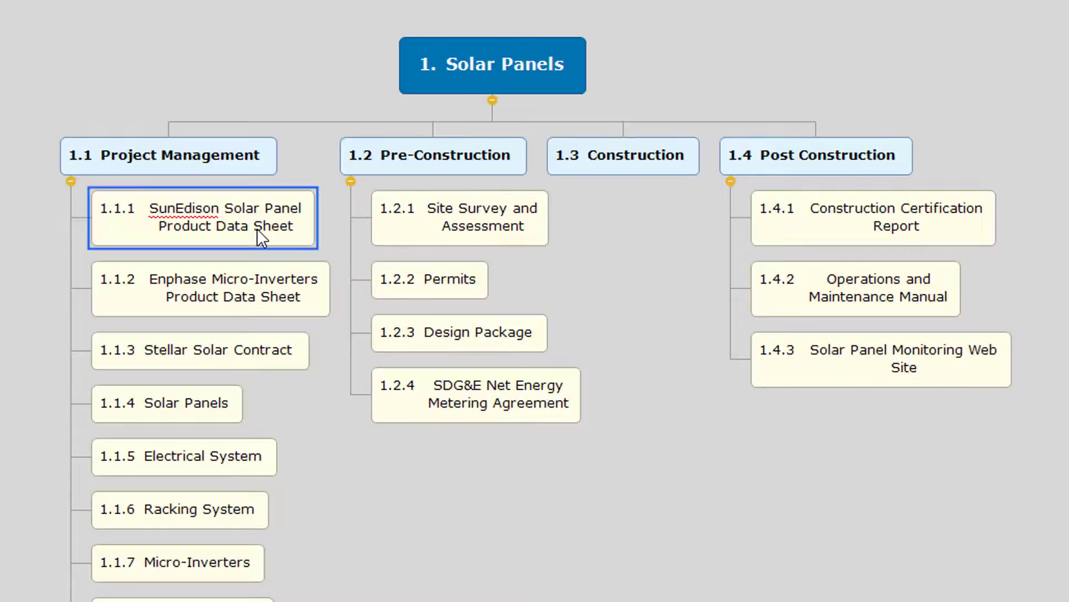
{"action": "left_click_drag", "start_coordinate": [286, 225], "coordinate": [454, 153]}
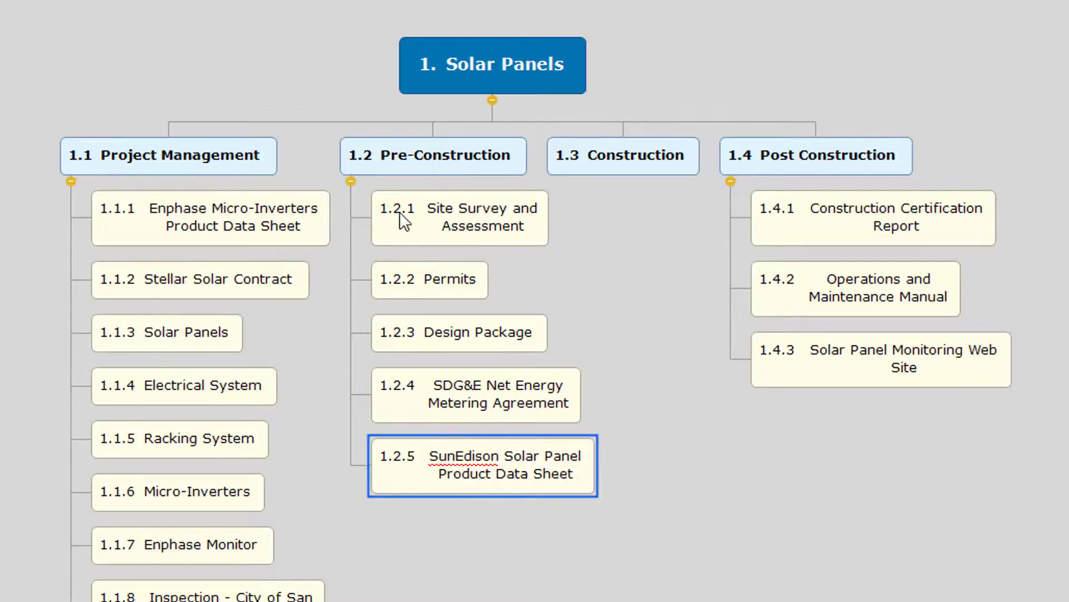
{"action": "left_click", "coordinate": [286, 237]}
{"action": "left_click_drag", "start_coordinate": [285, 230], "coordinate": [485, 154]}
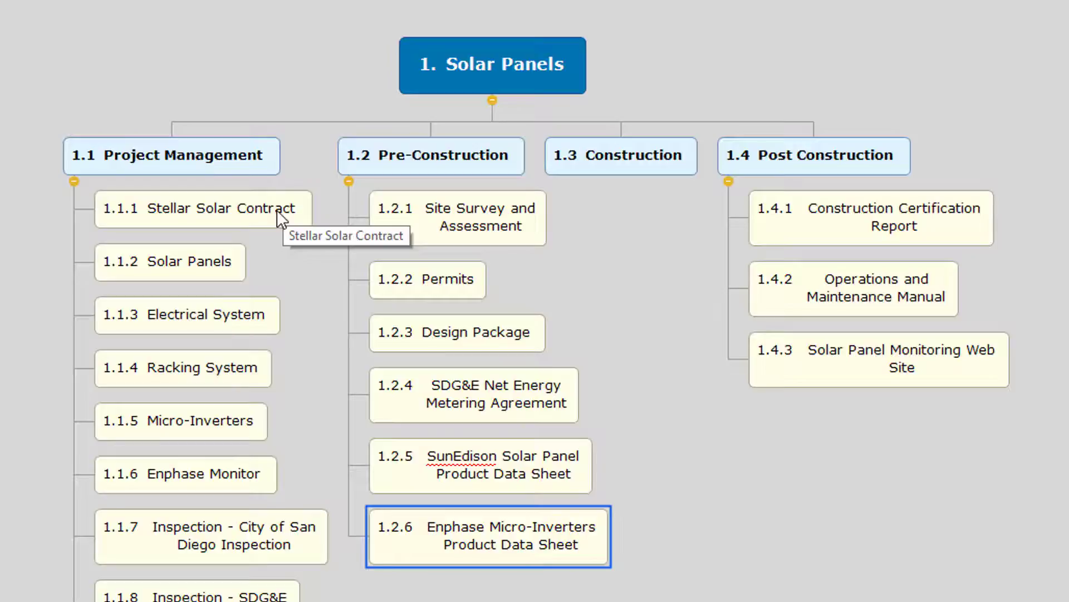
- Move Solar Panels, Electrical System, Racking System, Micro-Inverters and Enphase Monitor from Project Management to Construction, in that order
{"action": "left_click", "coordinate": [225, 262]}
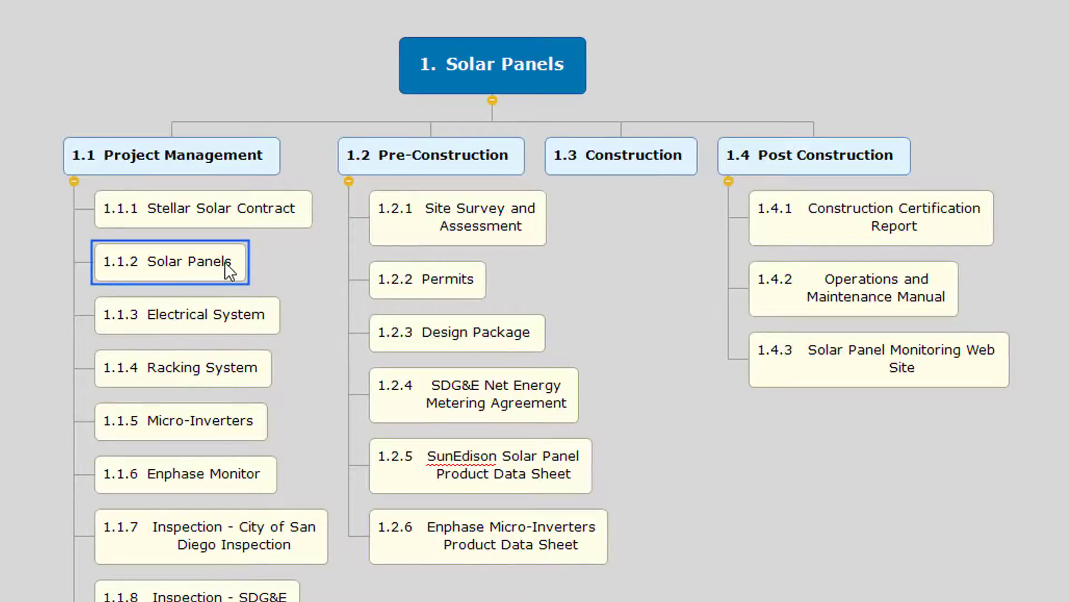
{"action": "left_click_drag", "start_coordinate": [225, 261], "coordinate": [566, 166]}
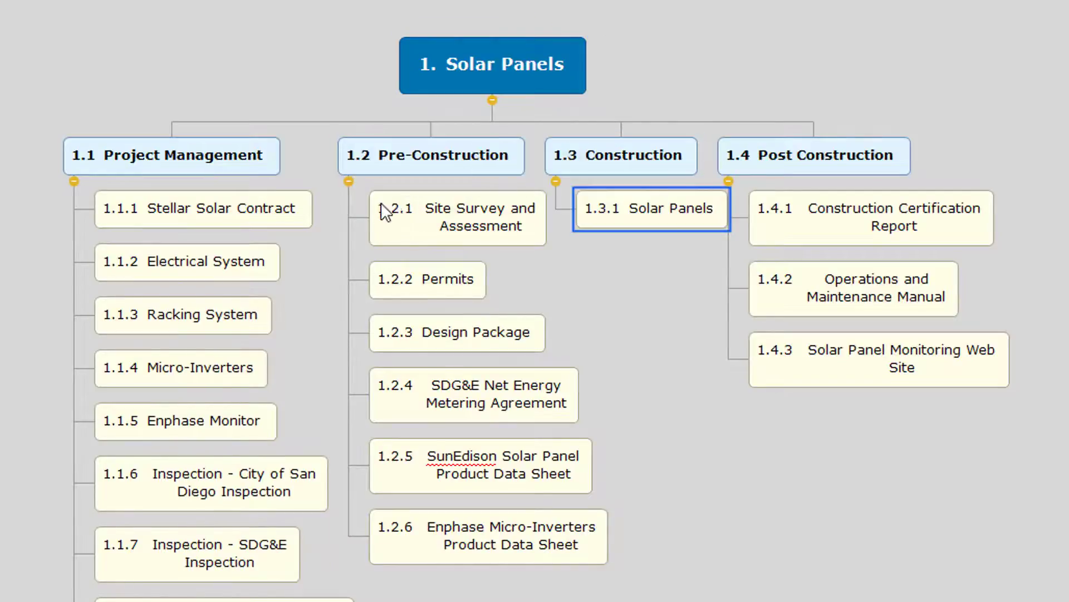
{"action": "left_click", "coordinate": [251, 259]}
{"action": "left_click_drag", "start_coordinate": [250, 259], "coordinate": [563, 168]}
{"action": "left_click", "coordinate": [217, 261]}
{"action": "left_click_drag", "start_coordinate": [217, 261], "coordinate": [532, 153]}
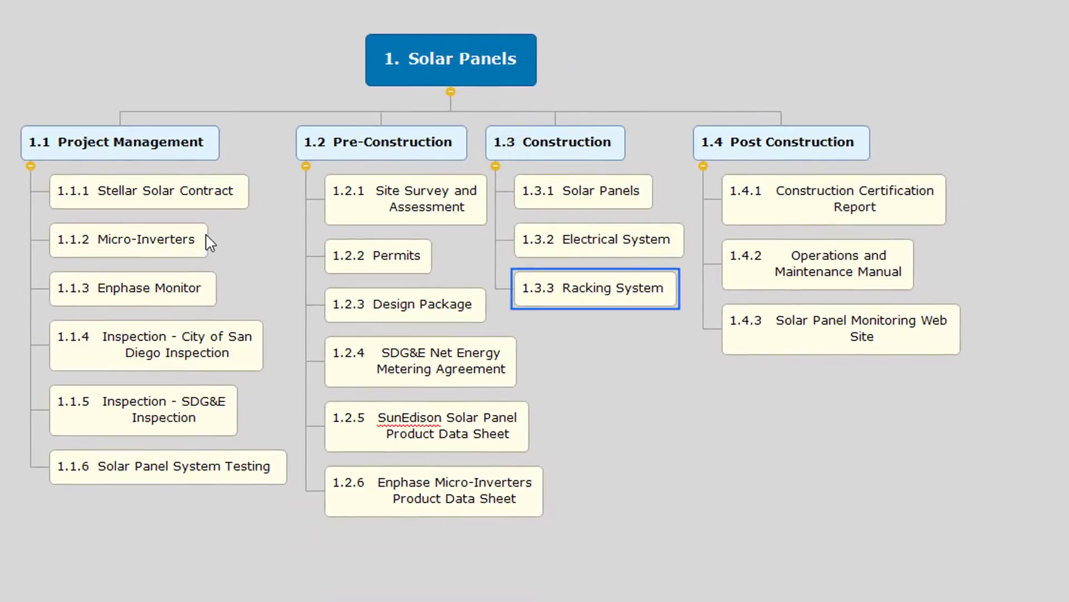
{"action": "left_click_drag", "start_coordinate": [188, 247], "coordinate": [523, 150]}
{"action": "left_click", "coordinate": [187, 248]}
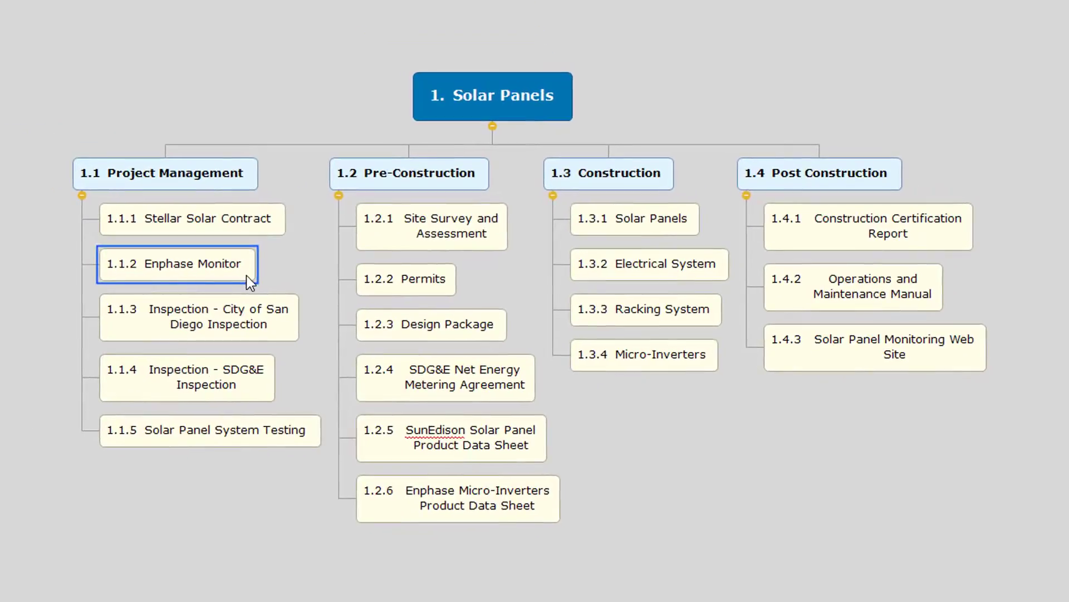
{"action": "left_click_drag", "start_coordinate": [416, 230], "coordinate": [573, 184]}
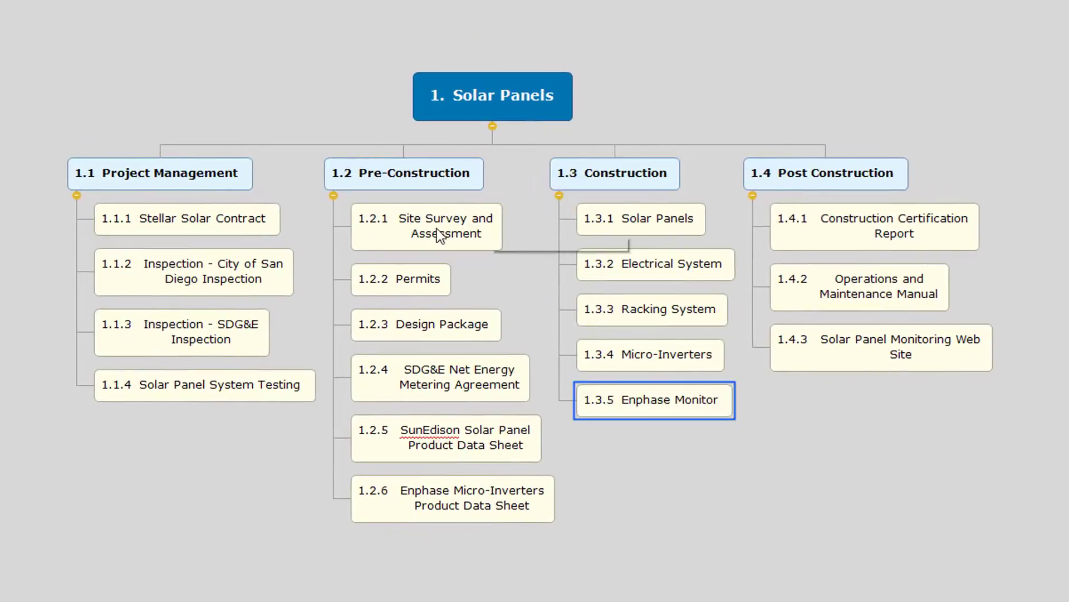
- Move the City of San Diego Inspection, the SDG&E Inspection and Solar Panel System Testing from Project Management to Construction
{"action": "left_click", "coordinate": [255, 271]}
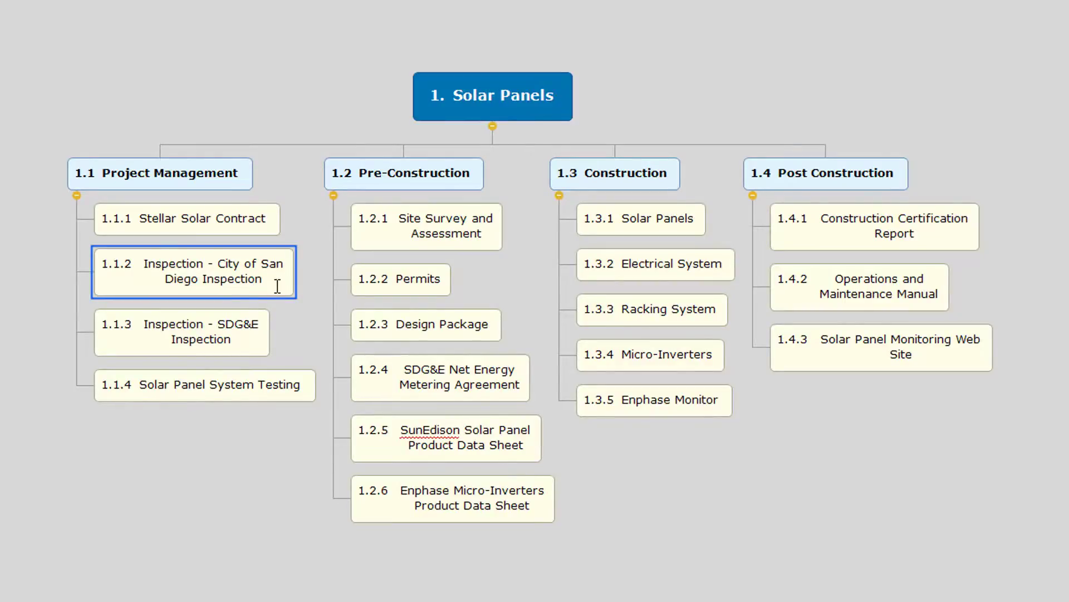
{"action": "left_click_drag", "start_coordinate": [273, 283], "coordinate": [577, 178]}
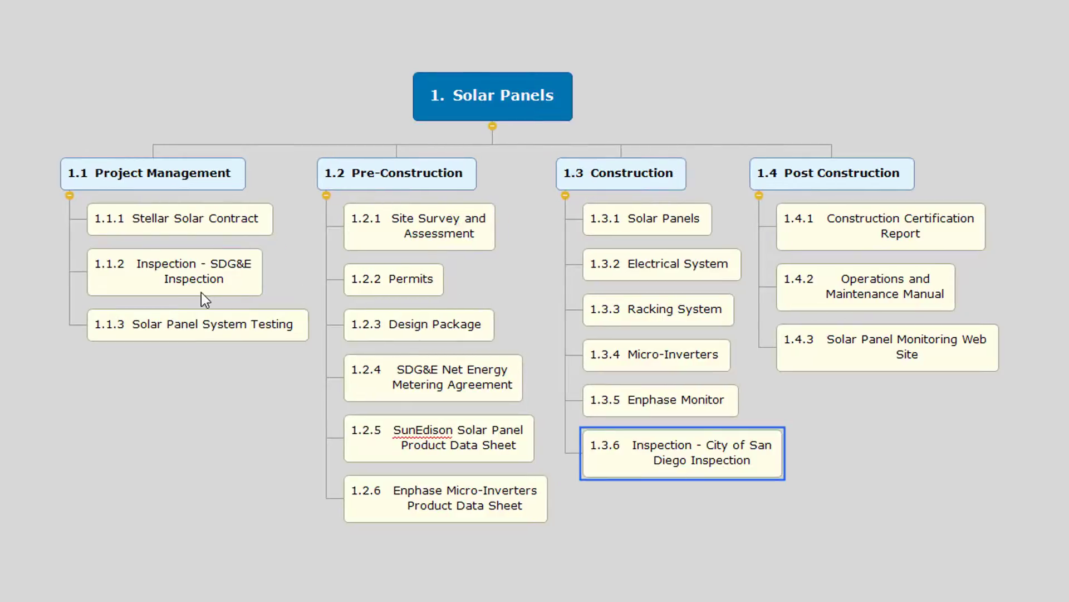
{"action": "left_click_drag", "start_coordinate": [229, 270], "coordinate": [611, 175]}
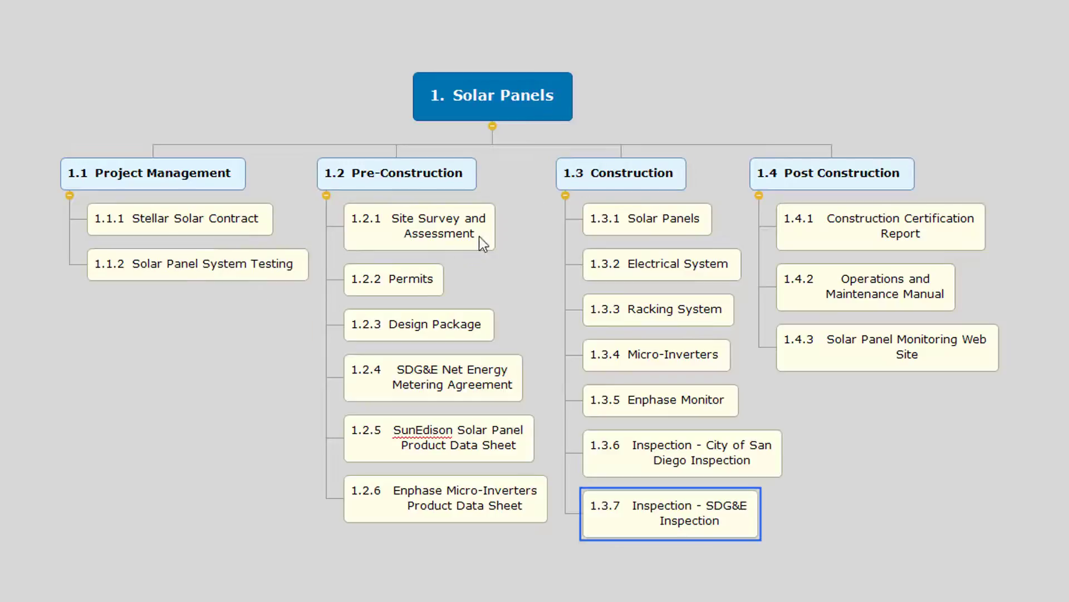
{"action": "left_click", "coordinate": [212, 272]}
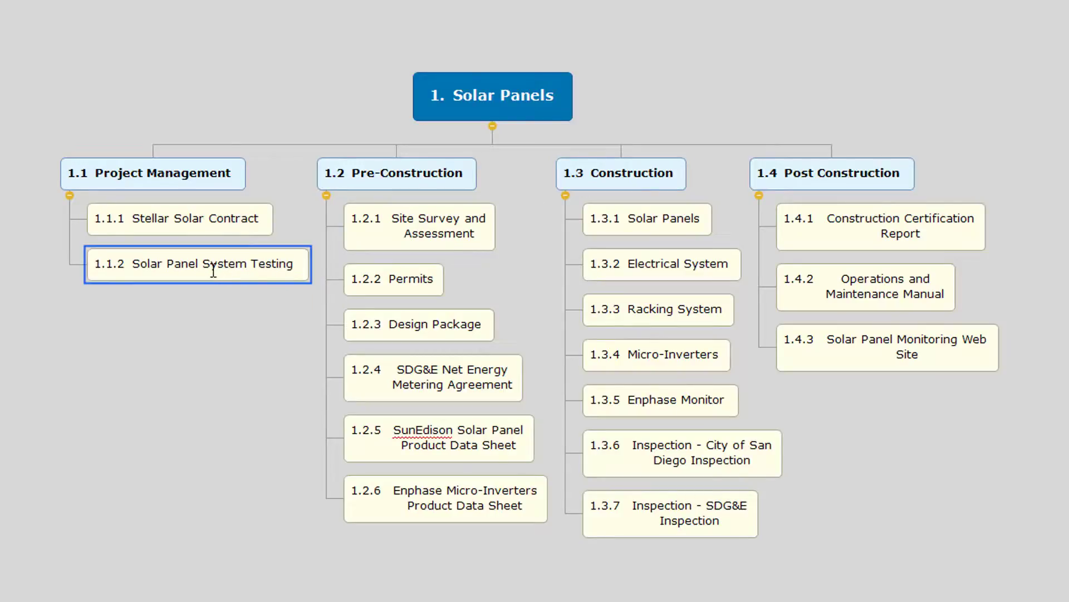
{"action": "left_click_drag", "start_coordinate": [213, 271], "coordinate": [624, 177]}
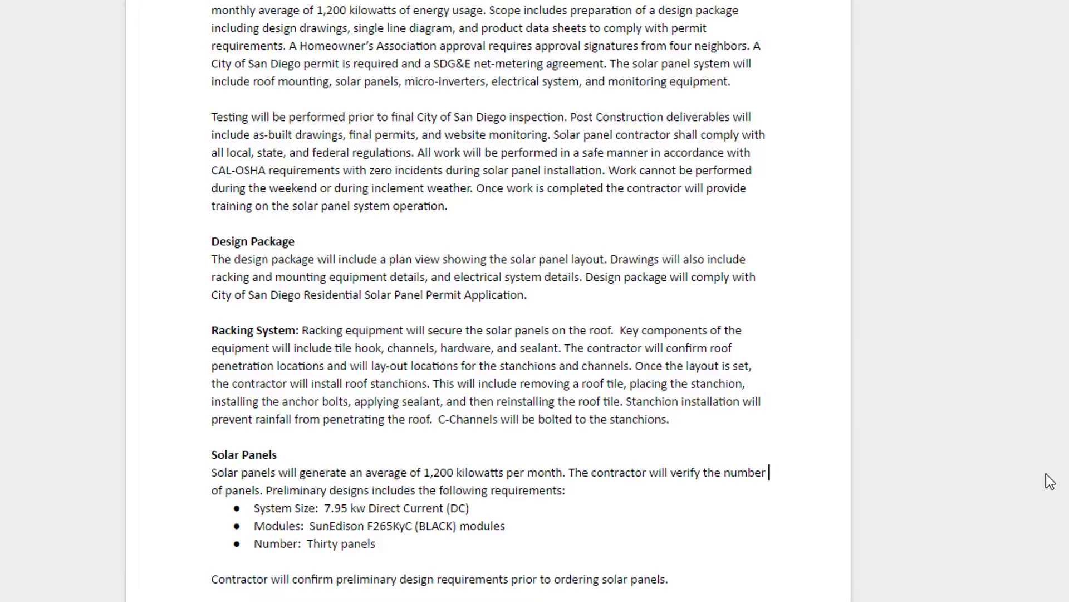
- Copy the Racking System paragraph from the Statement of Work into a text note on the Racking System branch in MindView
{"action": "triple_click", "coordinate": [627, 419]}
{"action": "key", "text": "ctrl+c"}
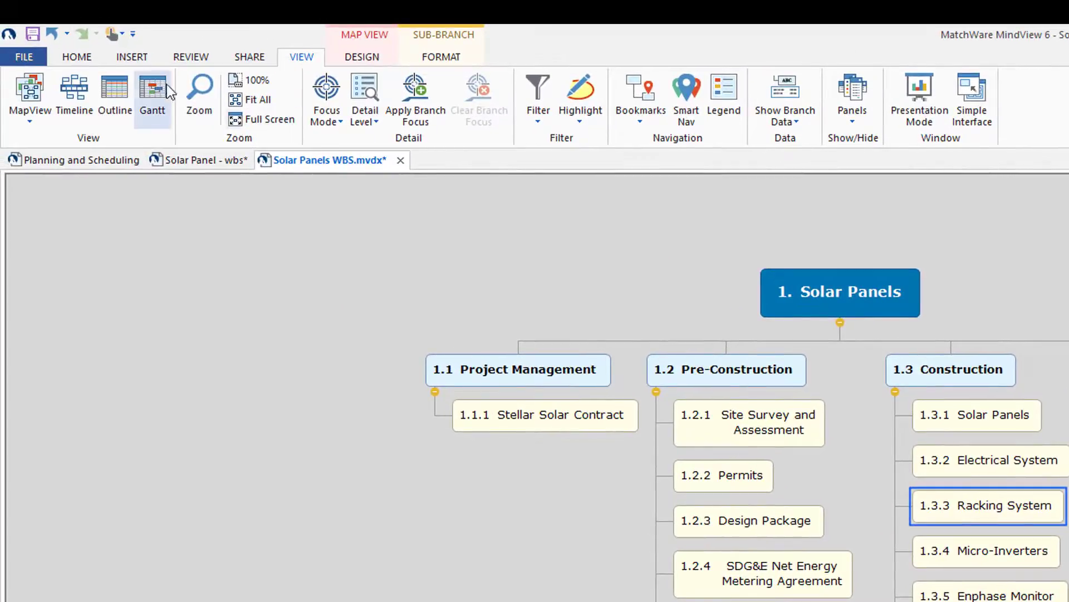
{"action": "left_click", "coordinate": [139, 57]}
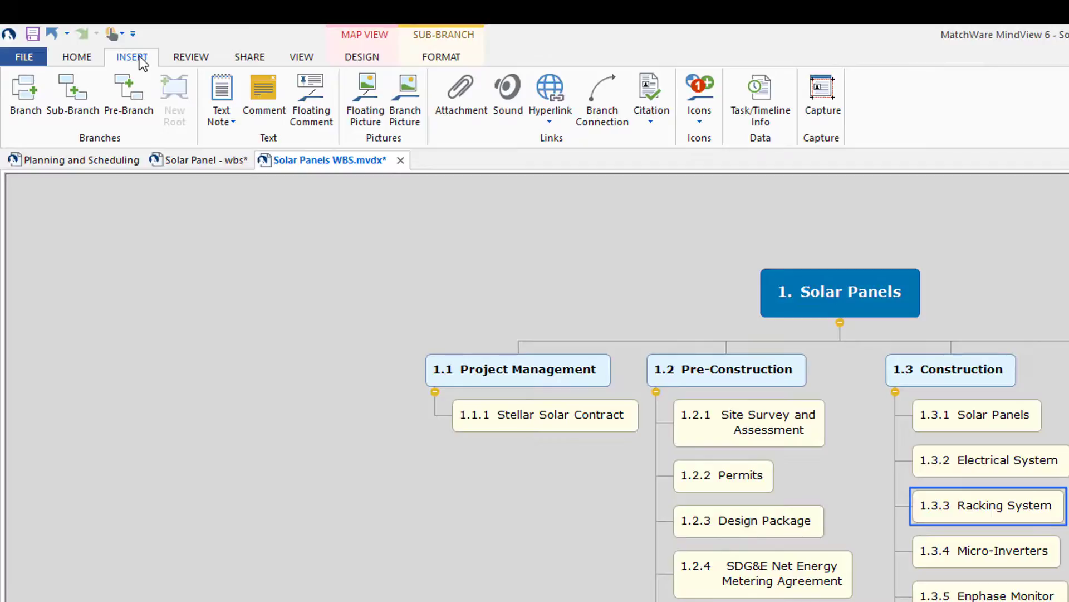
{"action": "left_click", "coordinate": [221, 95]}
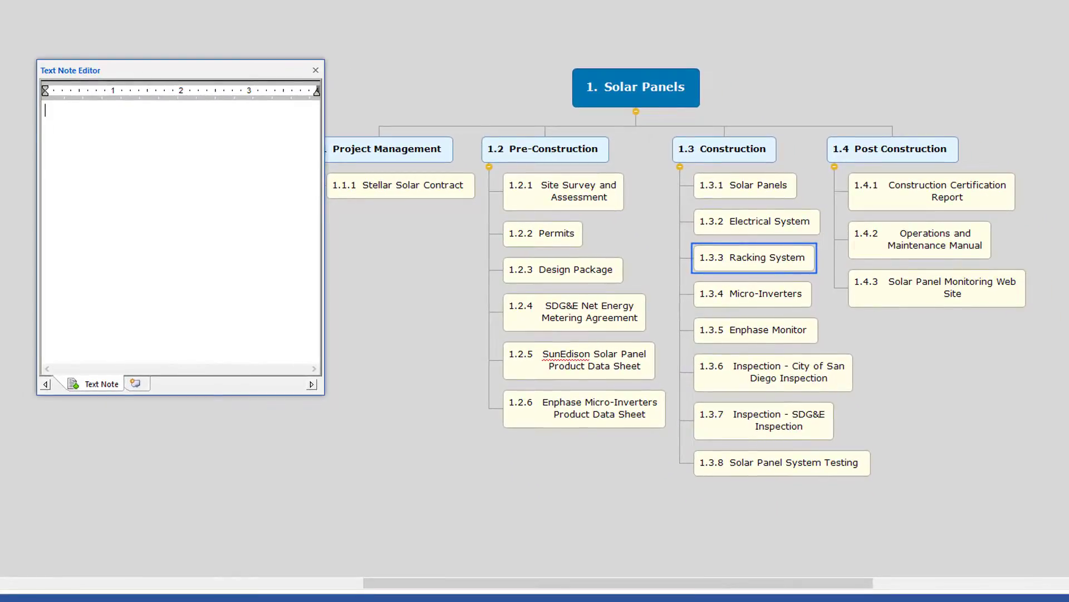
{"action": "key", "text": "ctrl+v"}
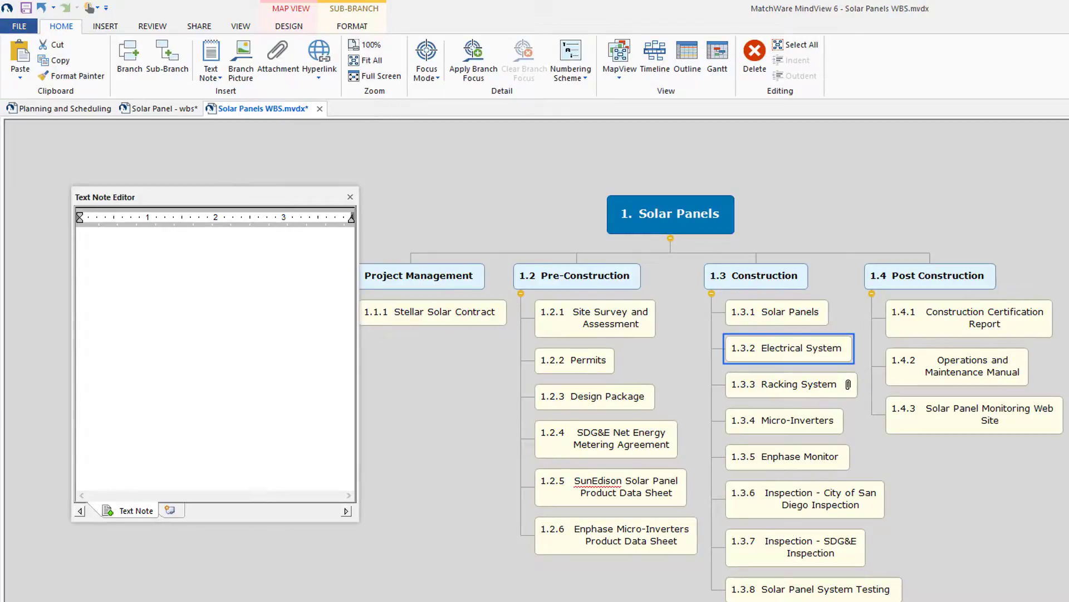
- Add the Electrical System scope text to the Electrical System branch's note and format its components, Conduit through Wifi Connection, with round bullets
{"action": "left_click", "coordinate": [224, 286]}
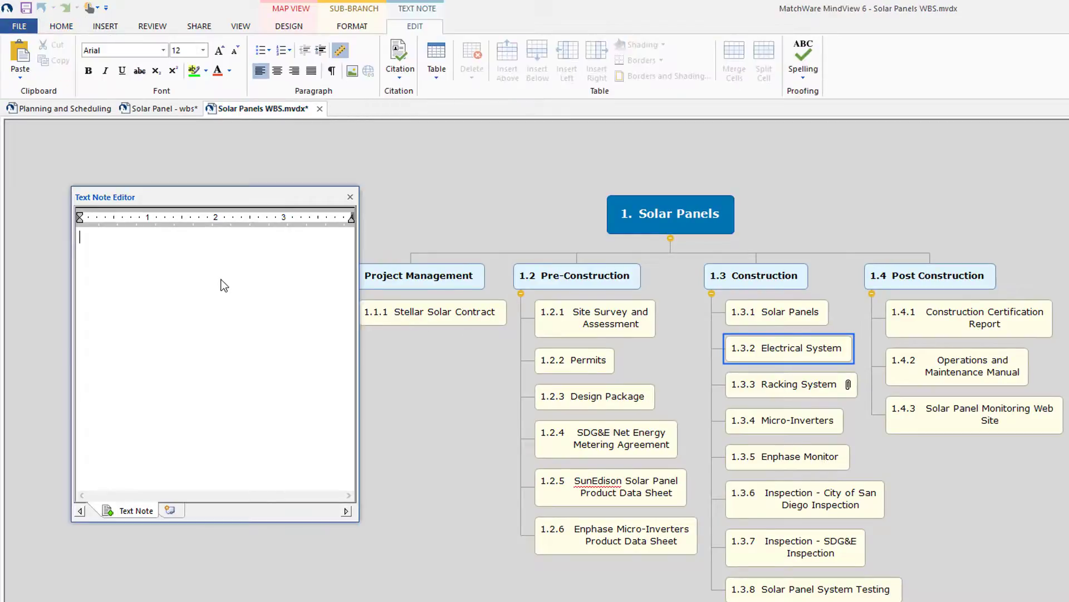
{"action": "type", "text": "Electrical System The electrical system shall comply with San Diego electrical code for the residential solar panel installations. Electrical system components include: Conduit Control Box Wiring De-rating of Main Circuit Breaker from 200 amps to 150 amps 20 amp Breakers Ground Connection Painting (conduit) Wifi Connection"}
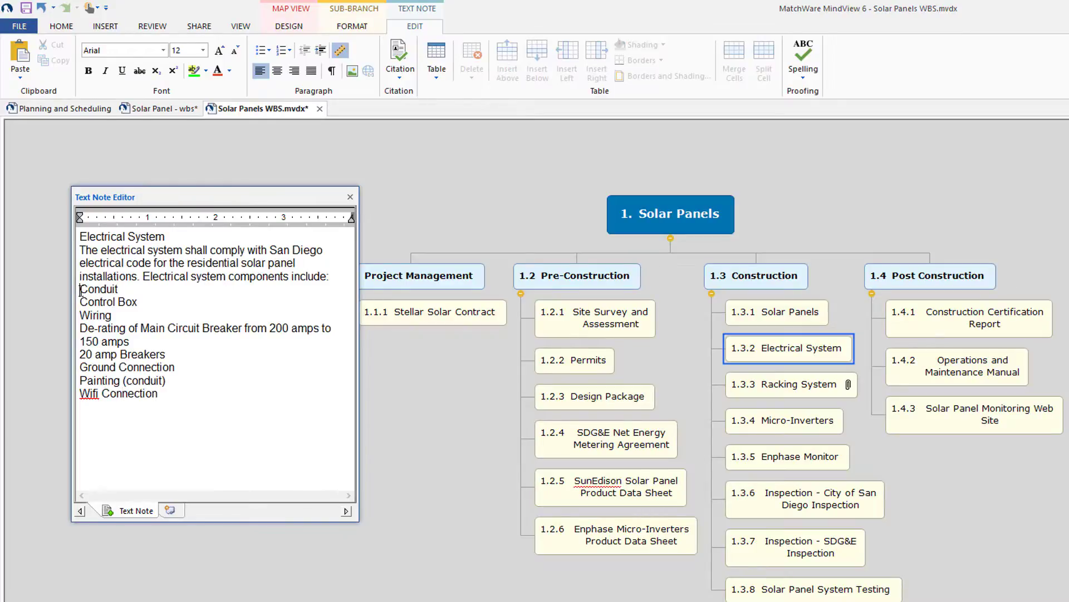
{"action": "left_click_drag", "start_coordinate": [81, 289], "coordinate": [137, 302]}
{"action": "key", "text": "shift+Down"}
{"action": "key", "text": "shift+Down"}
{"action": "key", "text": "shift+Down"}
{"action": "key", "text": "shift+Down"}
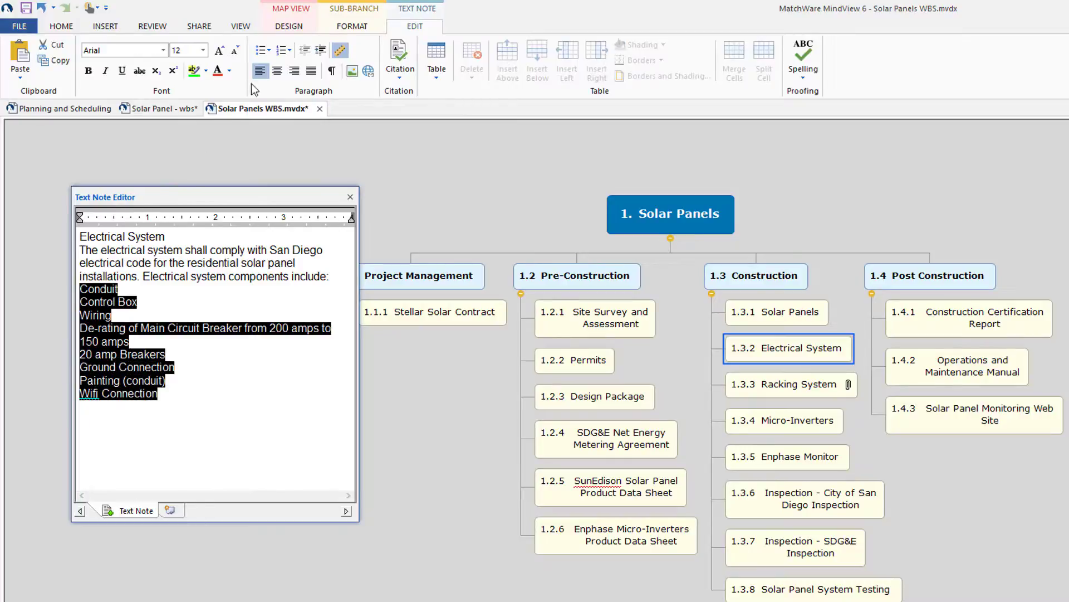
{"action": "left_click", "coordinate": [259, 54]}
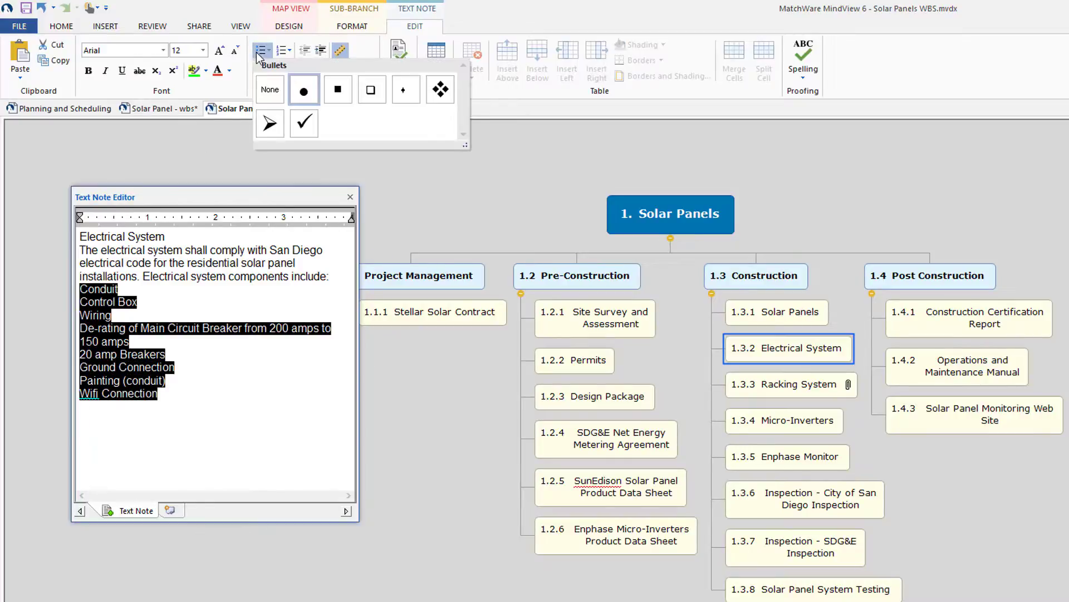
{"action": "left_click", "coordinate": [294, 87]}
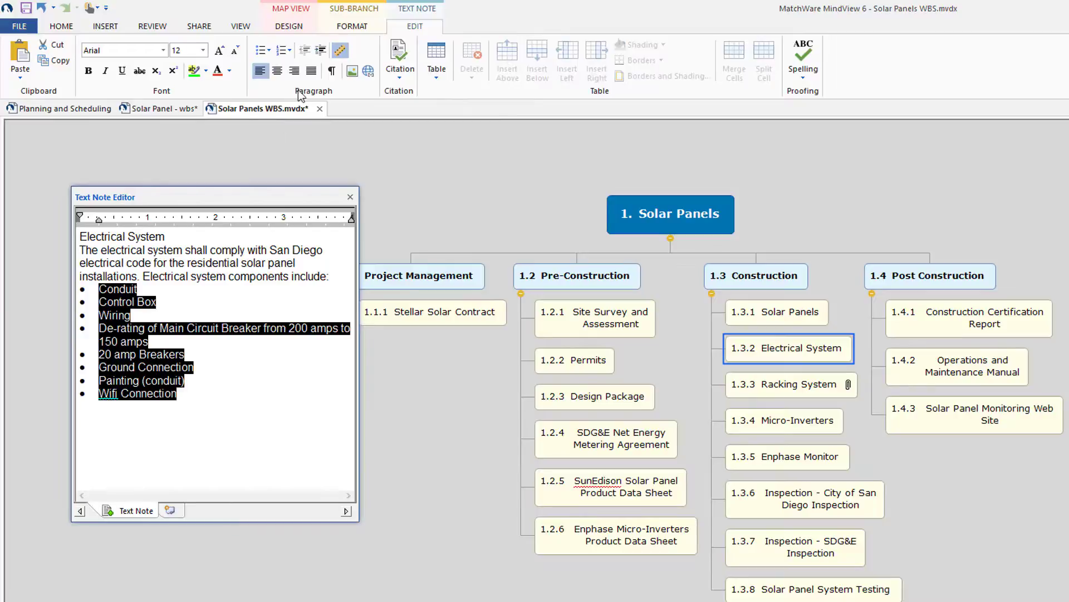
{"action": "left_click", "coordinate": [402, 434]}
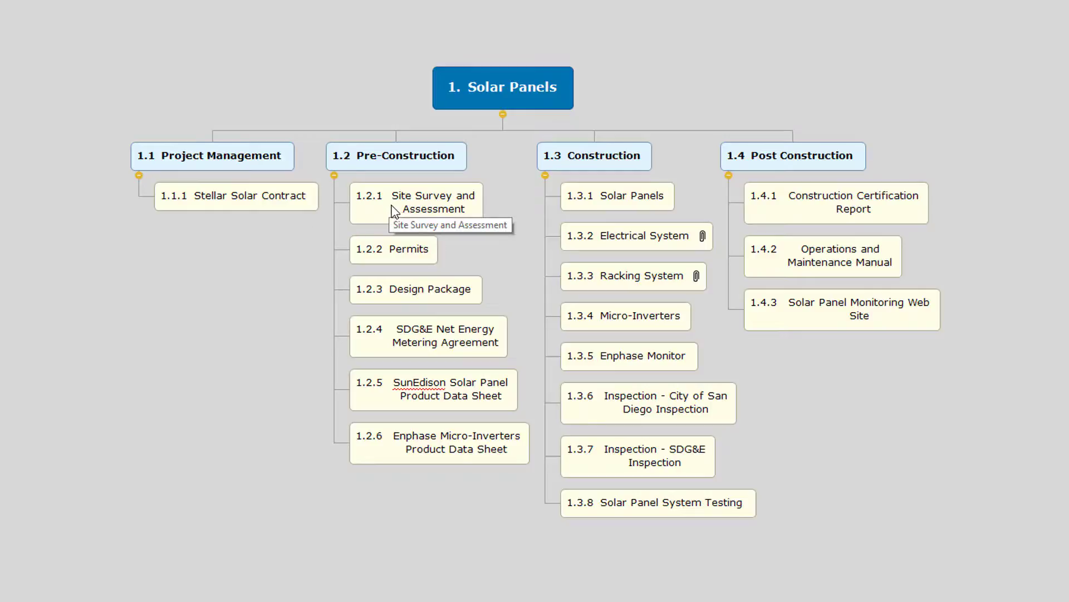
- Reorder the Pre-Construction branch by placing Design Package between Site Survey and Assessment and Permits
{"action": "left_click", "coordinate": [399, 300]}
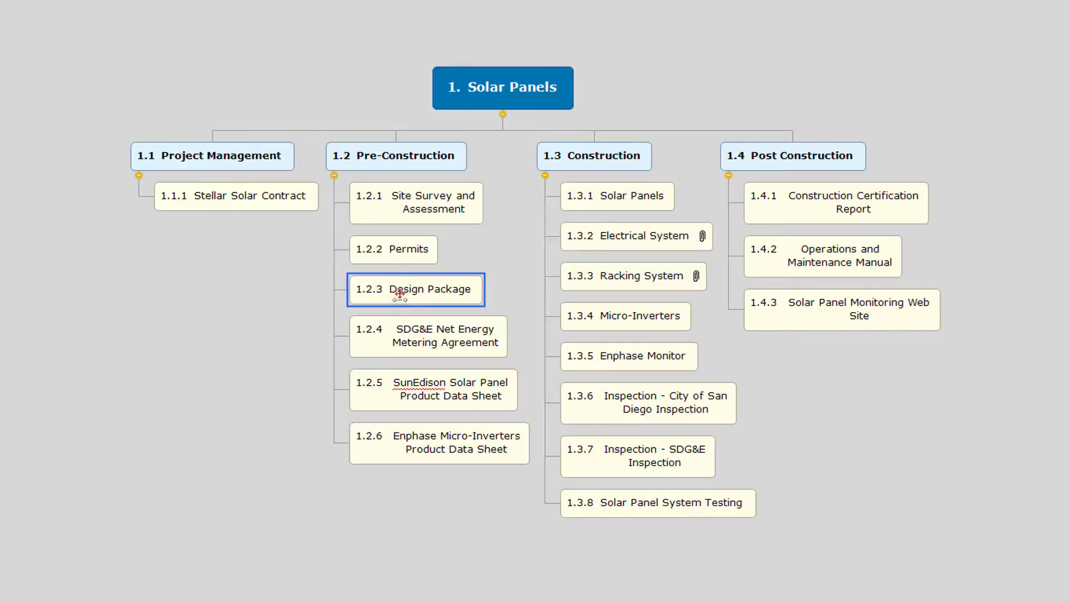
{"action": "left_click_drag", "start_coordinate": [401, 293], "coordinate": [394, 232]}
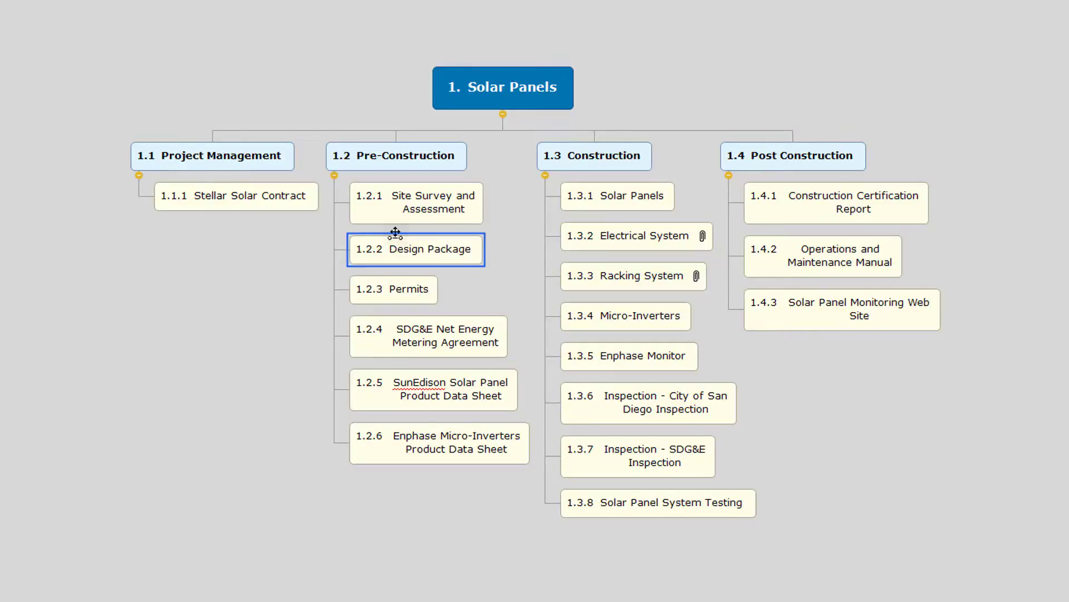
{"action": "left_click", "coordinate": [294, 248]}
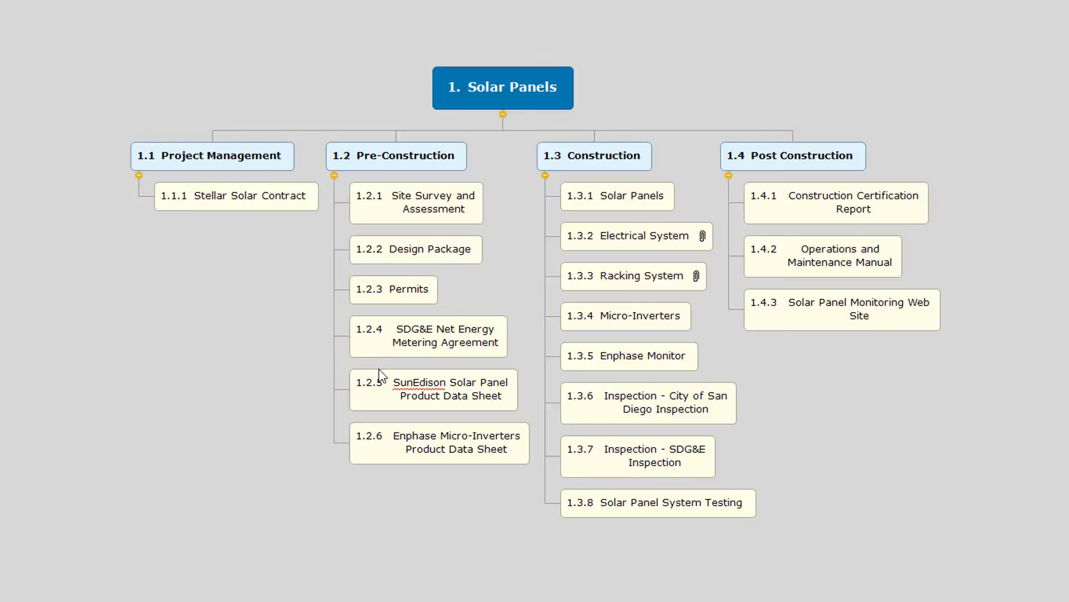
- Nest the SunEdison and Enphase Product Data Sheets under Design Package and collapse that branch
{"action": "left_click", "coordinate": [381, 384]}
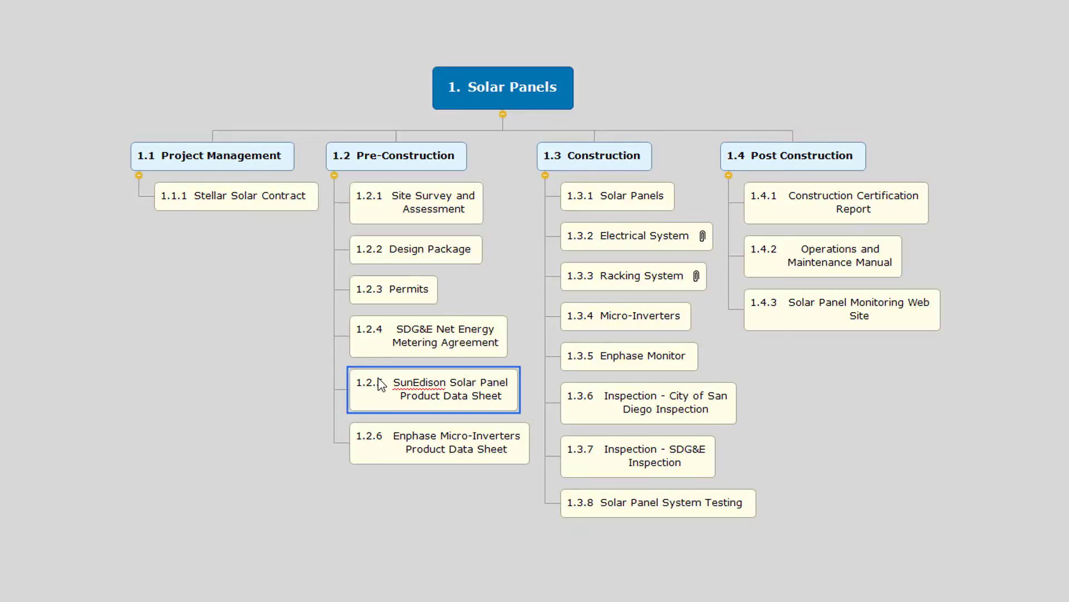
{"action": "left_click", "coordinate": [404, 441], "text": "ctrl"}
{"action": "left_click_drag", "start_coordinate": [405, 394], "coordinate": [411, 249]}
{"action": "left_click", "coordinate": [325, 301]}
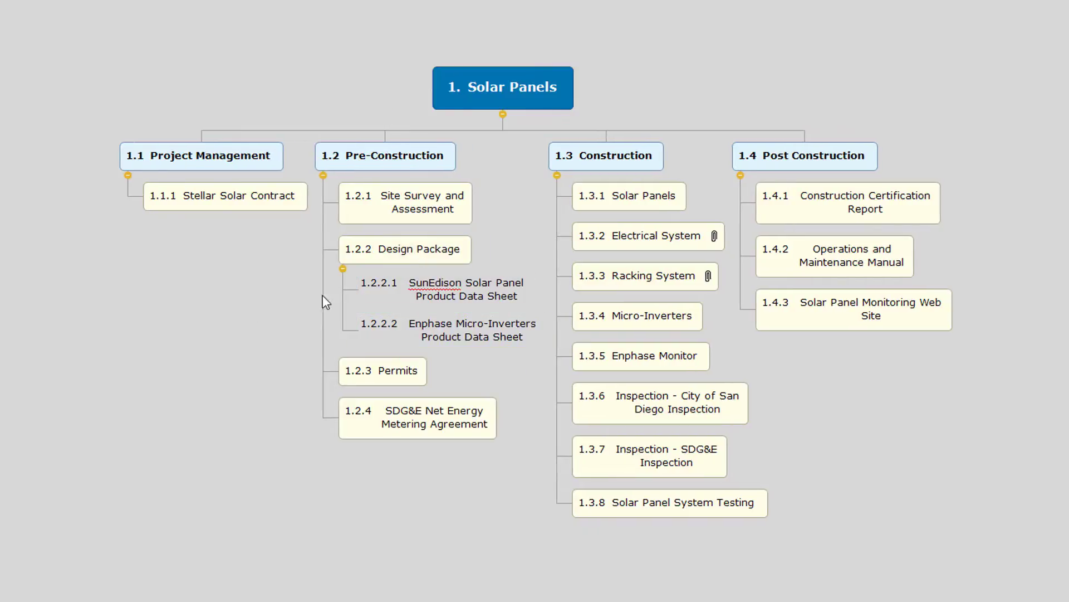
{"action": "left_click", "coordinate": [344, 269]}
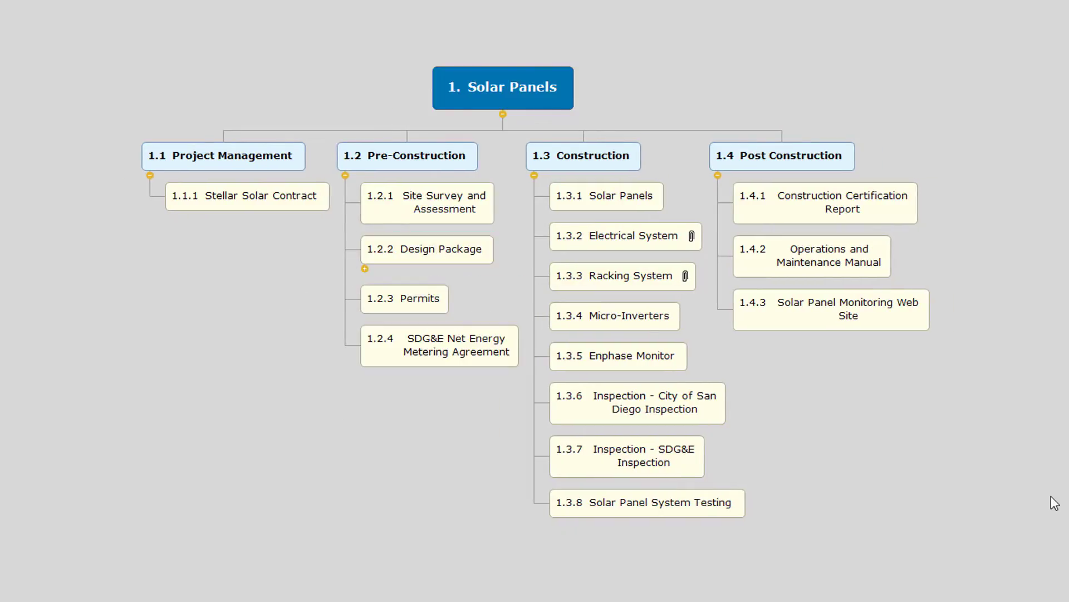